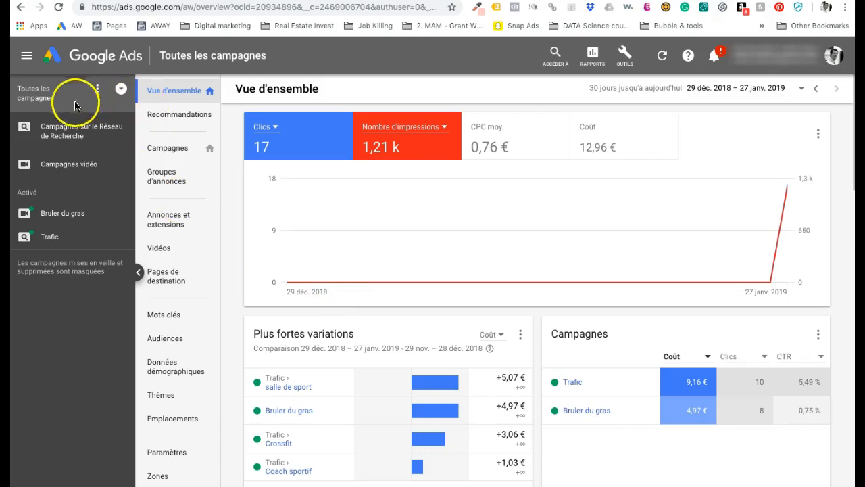
- Open the ad groups list of the Trafic campaign within the Search Network campaigns
{"action": "left_click", "coordinate": [87, 133]}
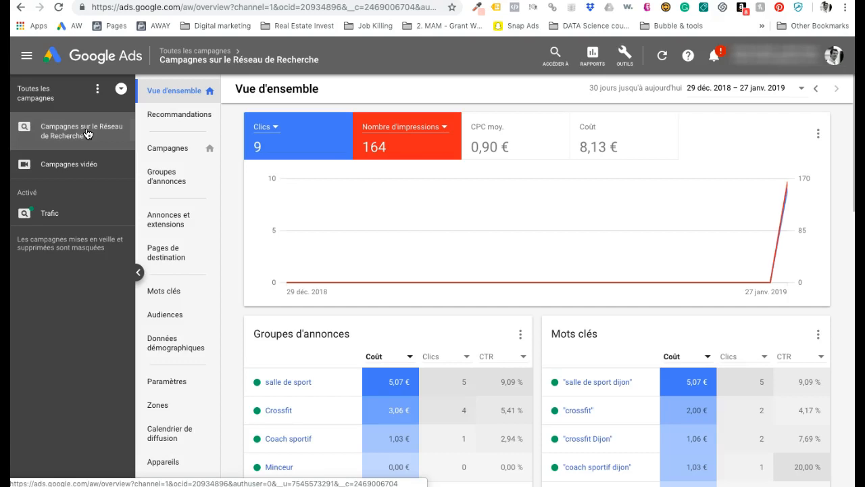
{"action": "left_click", "coordinate": [62, 218]}
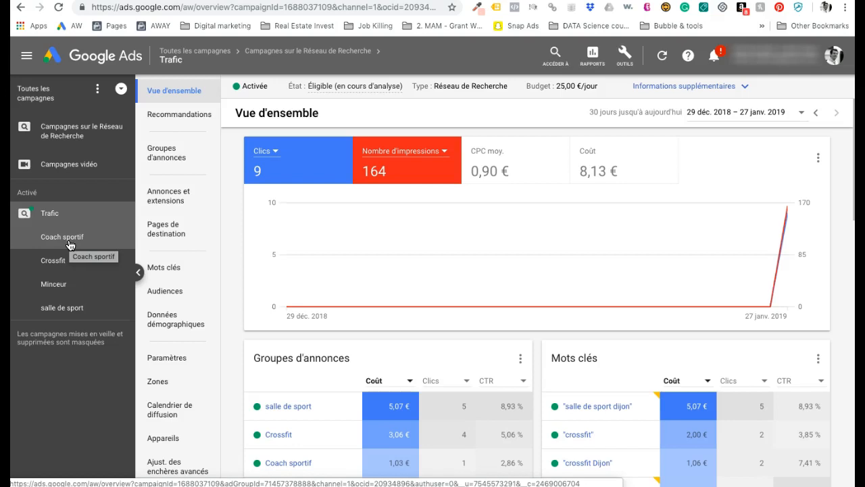
{"action": "left_click", "coordinate": [73, 206]}
{"action": "left_click", "coordinate": [168, 156]}
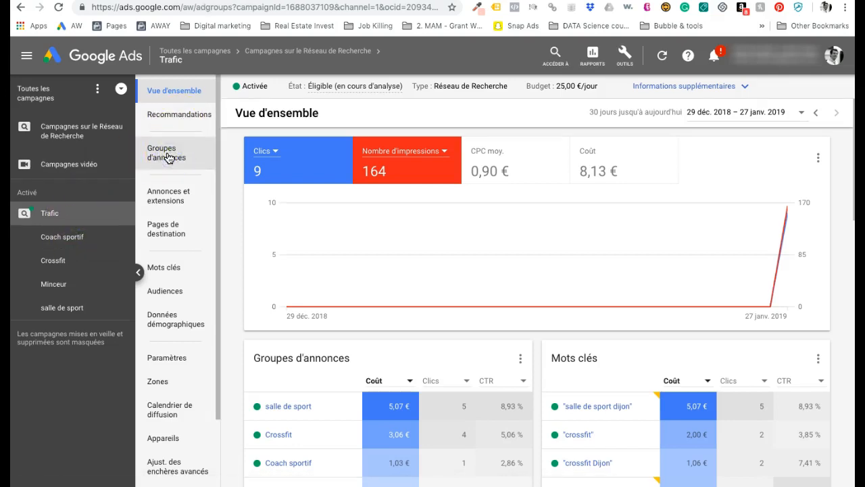
{"action": "left_click", "coordinate": [168, 156]}
{"action": "left_click", "coordinate": [168, 160]}
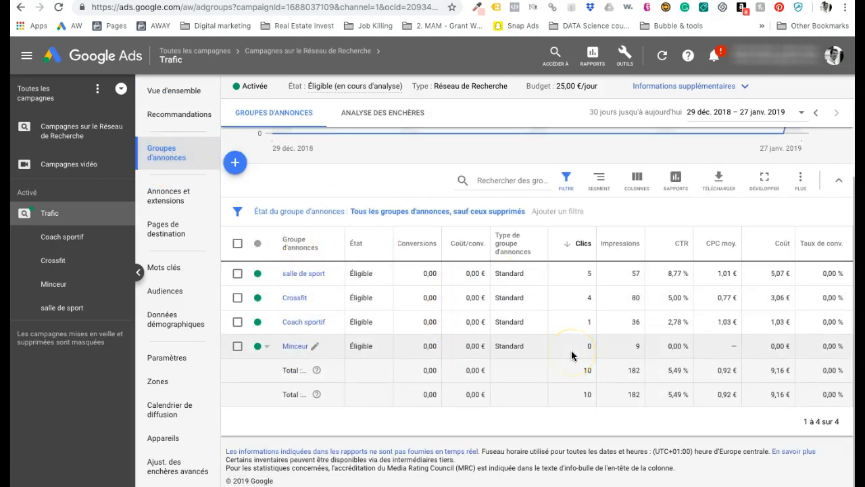
- Open the salle de sport ad group and review its keywords' clicks, impressions, CTR, average CPC and cost
{"action": "left_click", "coordinate": [305, 278]}
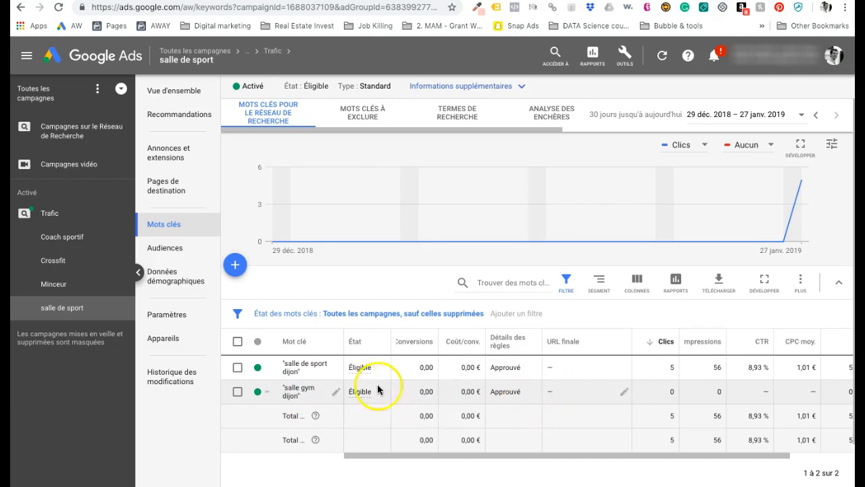
{"action": "scroll", "coordinate": [483, 375], "scroll_direction": "right", "scroll_amount": 3}
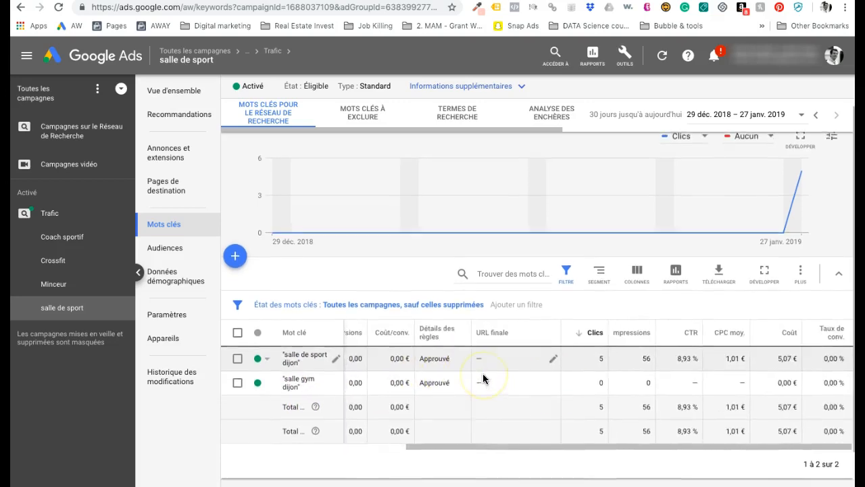
{"action": "scroll", "coordinate": [499, 377], "scroll_direction": "down", "scroll_amount": 1}
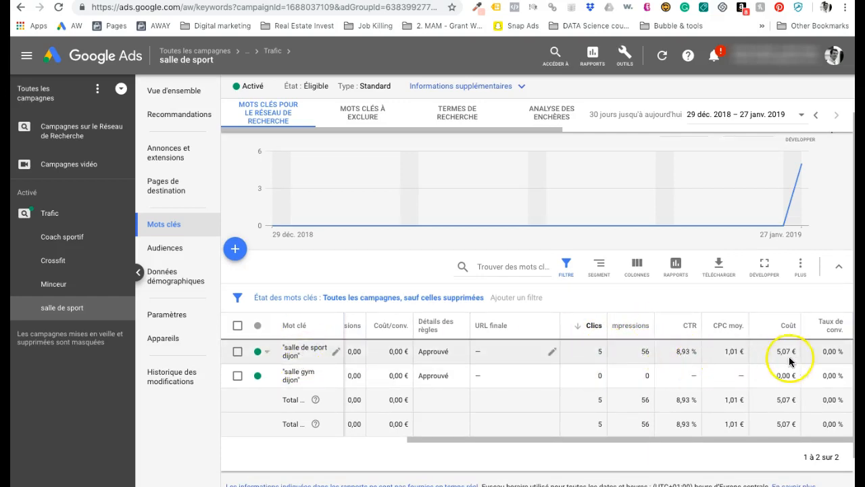
{"action": "scroll", "coordinate": [504, 298], "scroll_direction": "up", "scroll_amount": 1}
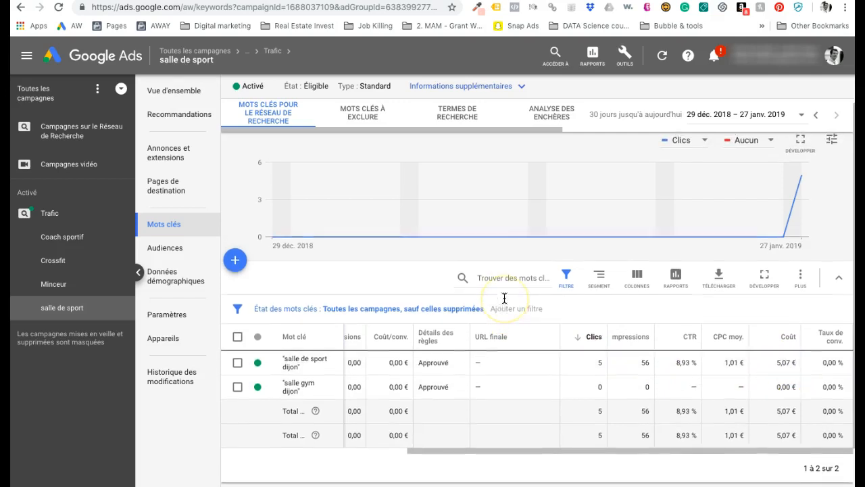
{"action": "scroll", "coordinate": [504, 298], "scroll_direction": "up", "scroll_amount": 1}
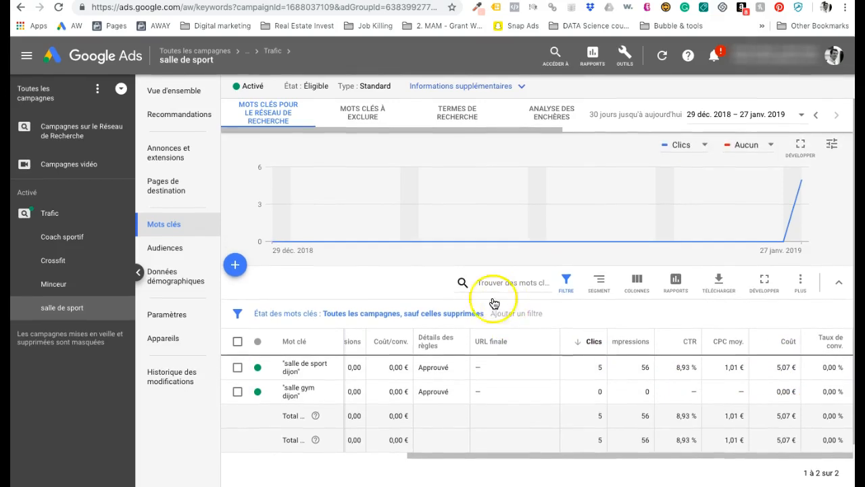
- Start adding negative keywords from the salle de sport ad group, with Campagne as the level they apply to
{"action": "left_click", "coordinate": [365, 122]}
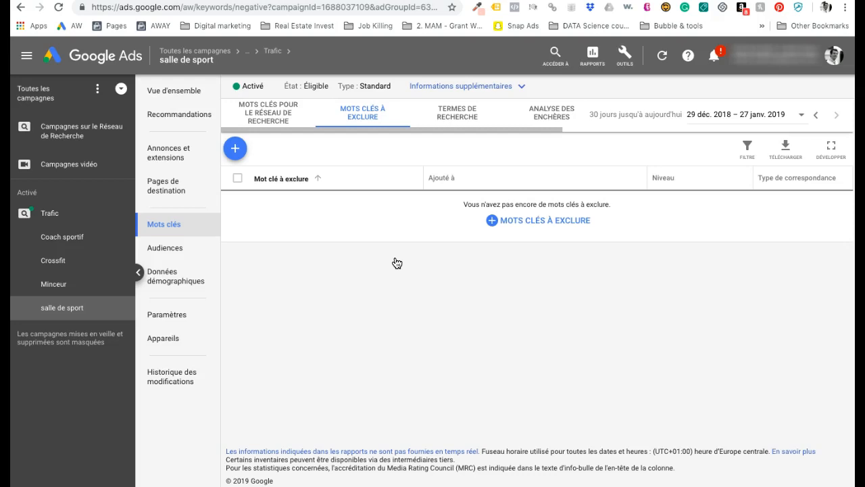
{"action": "left_click", "coordinate": [236, 150]}
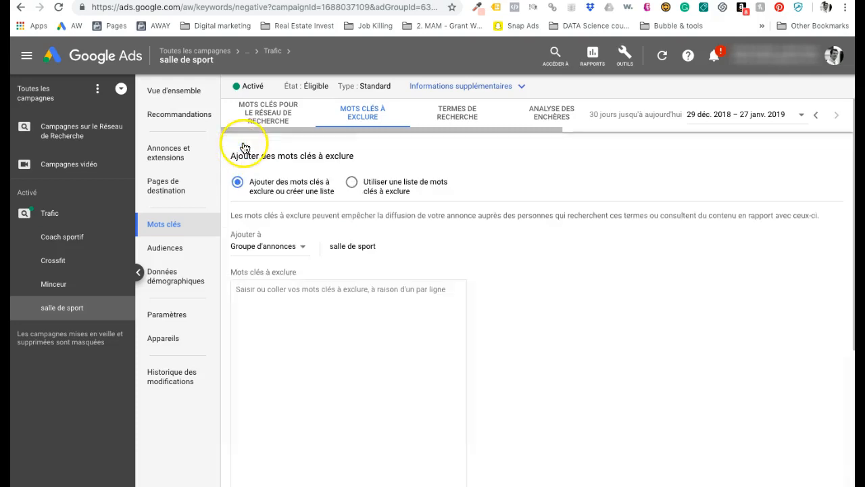
{"action": "left_click", "coordinate": [279, 248]}
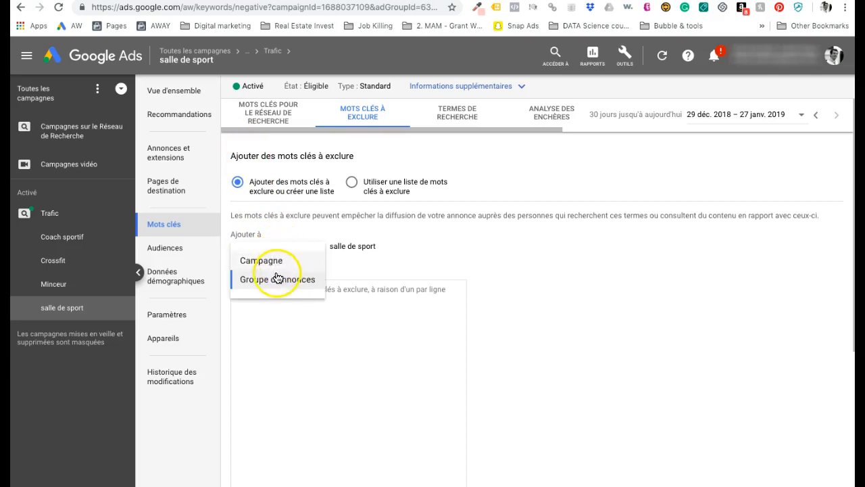
{"action": "left_click", "coordinate": [276, 264]}
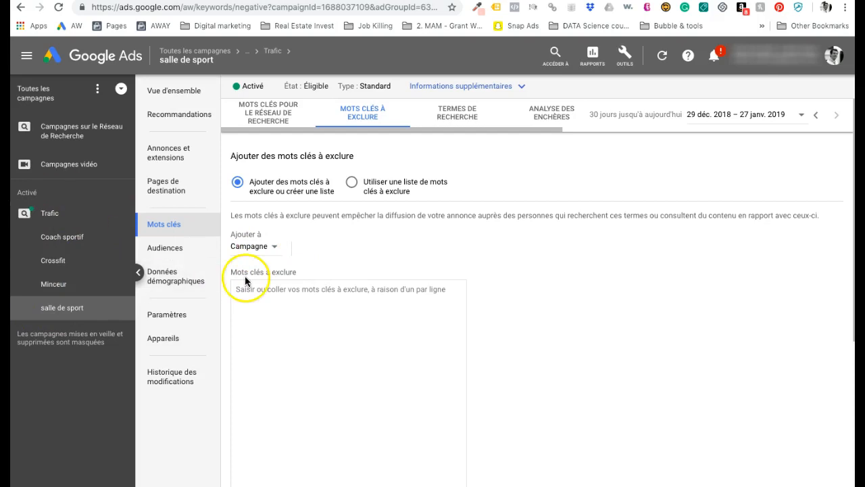
- Enter paris as the negative keyword and save it
{"action": "left_click", "coordinate": [272, 286]}
{"action": "type", "text": "paris"}
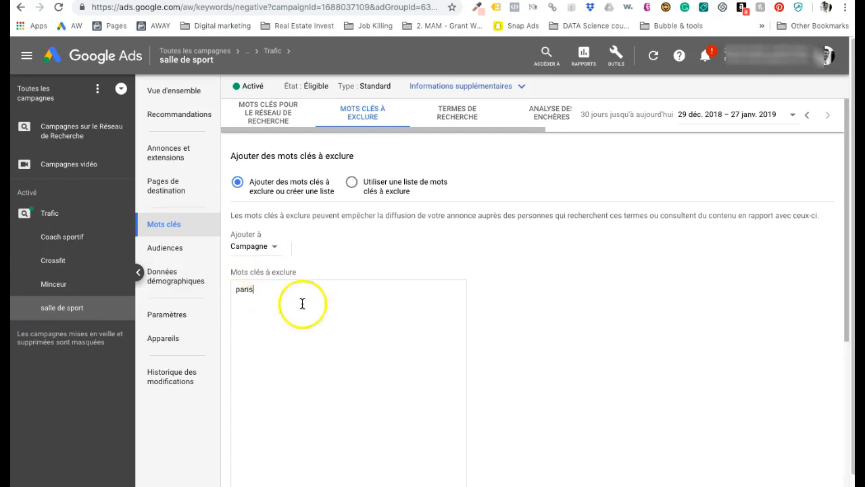
{"action": "scroll", "coordinate": [308, 307], "scroll_direction": "down", "scroll_amount": 1}
{"action": "scroll", "coordinate": [308, 306], "scroll_direction": "down", "scroll_amount": 3}
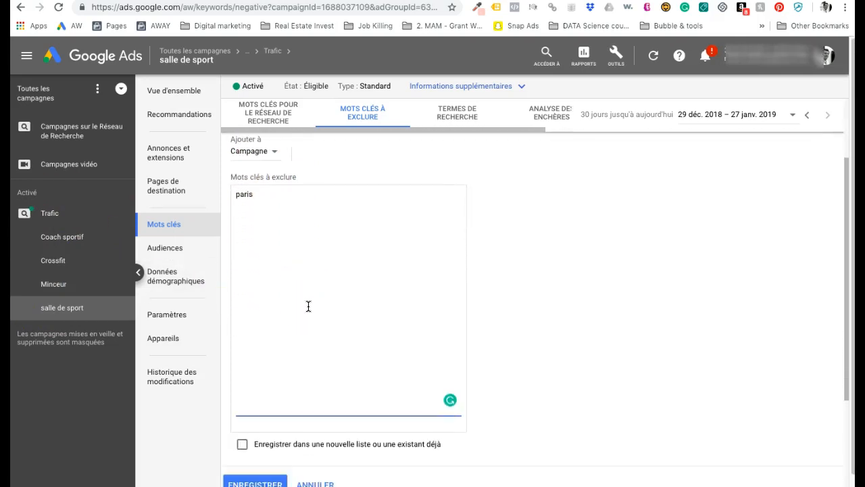
{"action": "left_click", "coordinate": [295, 338]}
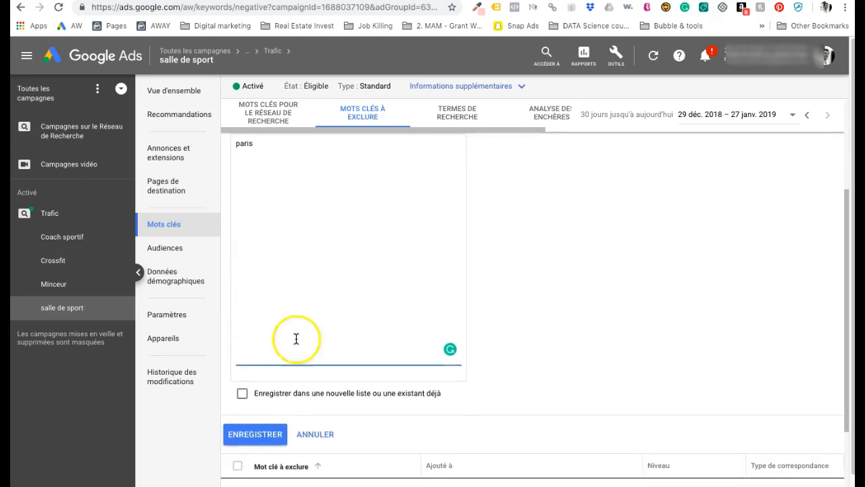
{"action": "left_click", "coordinate": [251, 436]}
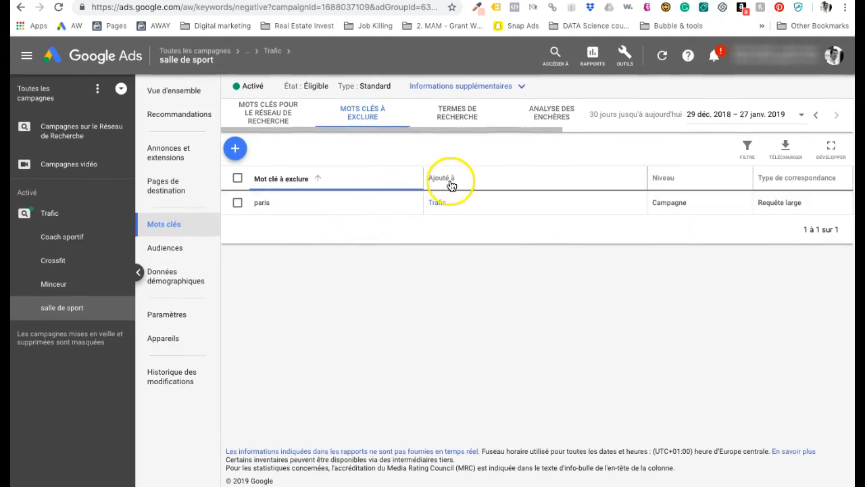
- Select the search term salle de sport dijon sud in the search terms report for adding as a keyword
{"action": "left_click", "coordinate": [461, 117]}
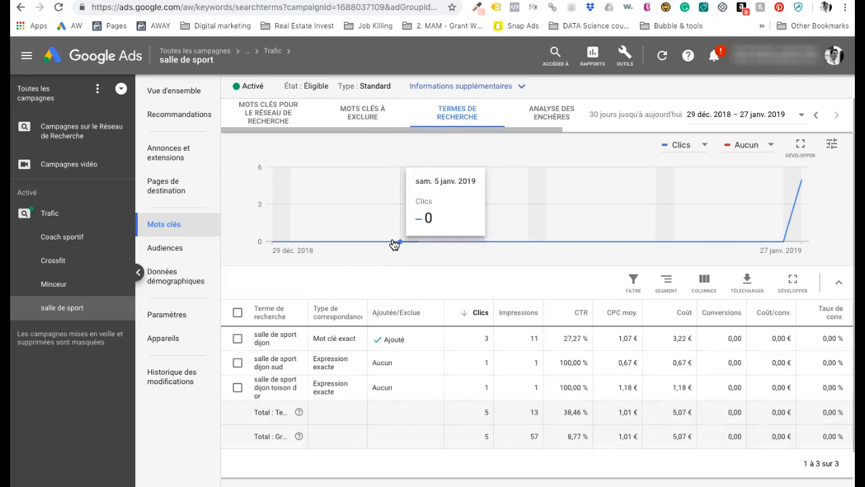
{"action": "mouse_move", "coordinate": [331, 313]}
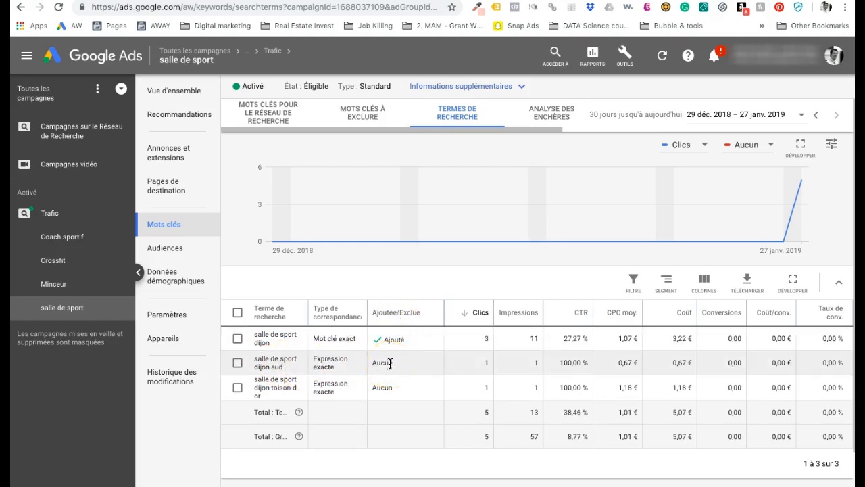
{"action": "left_click", "coordinate": [238, 365]}
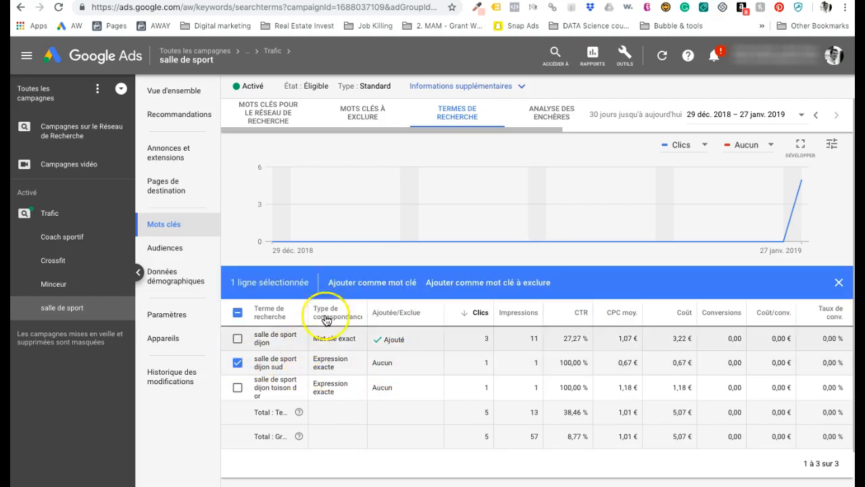
{"action": "left_click", "coordinate": [380, 291]}
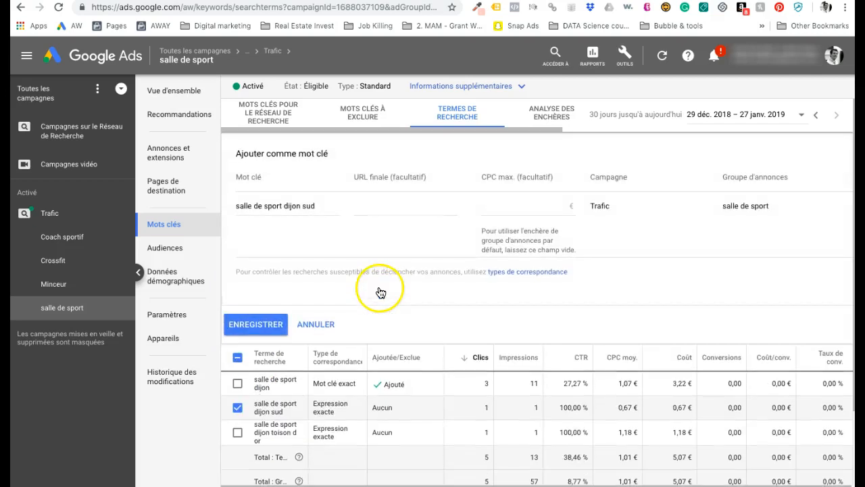
- Enclose the new keyword in quotation marks as "salle de sport dijon sud"
{"action": "left_click", "coordinate": [304, 211]}
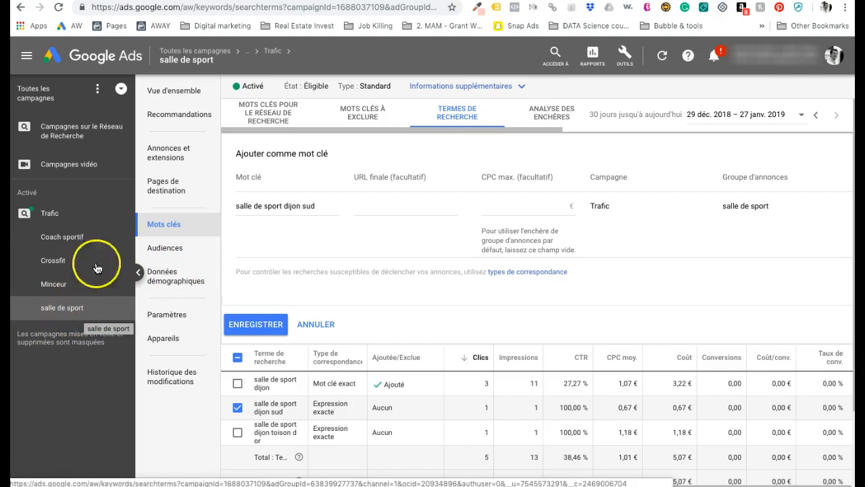
{"action": "left_click", "coordinate": [238, 206]}
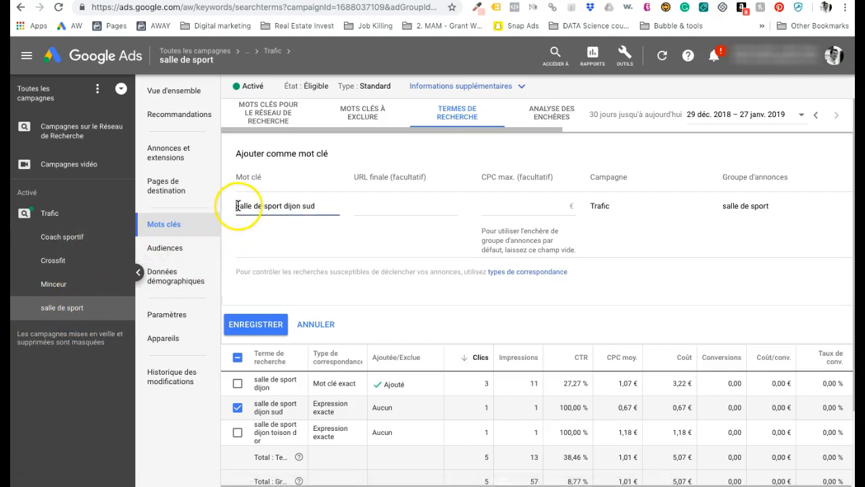
{"action": "left_click", "coordinate": [326, 206]}
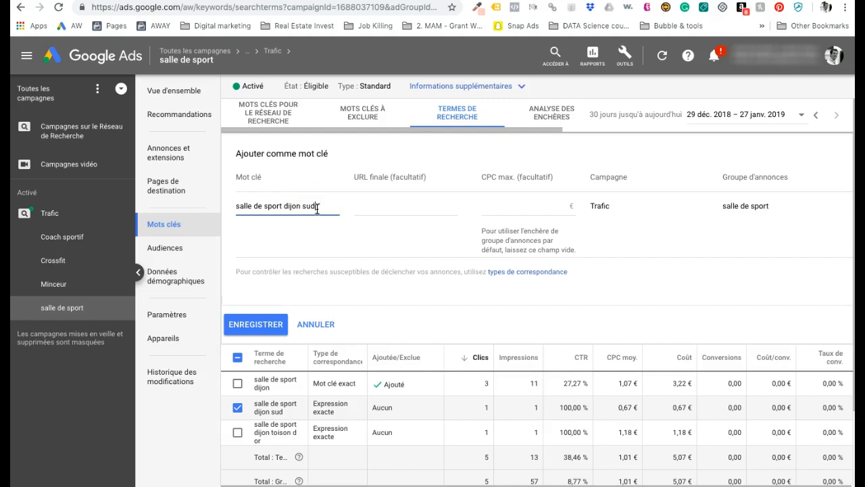
{"action": "left_click", "coordinate": [258, 207]}
{"action": "double_click", "coordinate": [242, 206]}
{"action": "left_click", "coordinate": [317, 206]}
{"action": "left_click", "coordinate": [236, 206]}
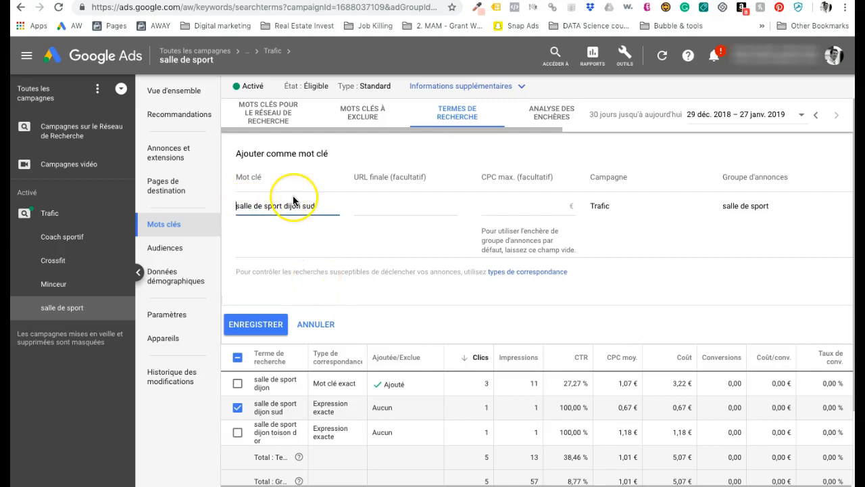
{"action": "type", "text": "\""}
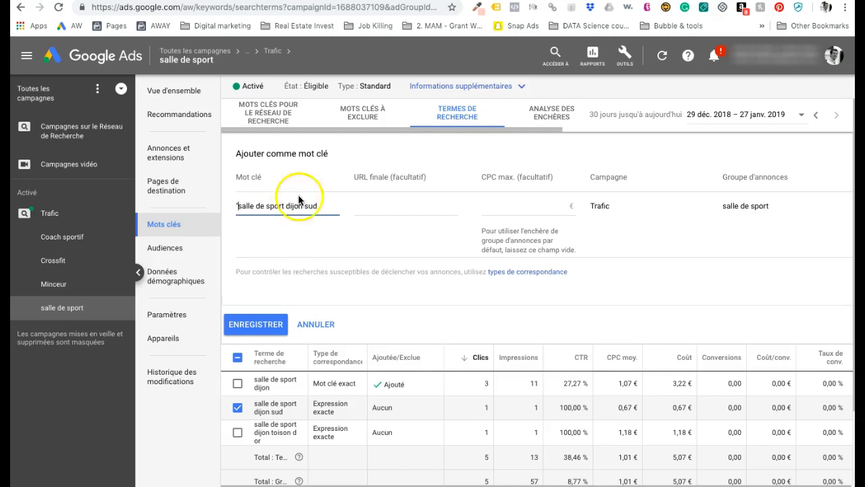
{"action": "type", "text": "\""}
{"action": "left_click", "coordinate": [299, 236]}
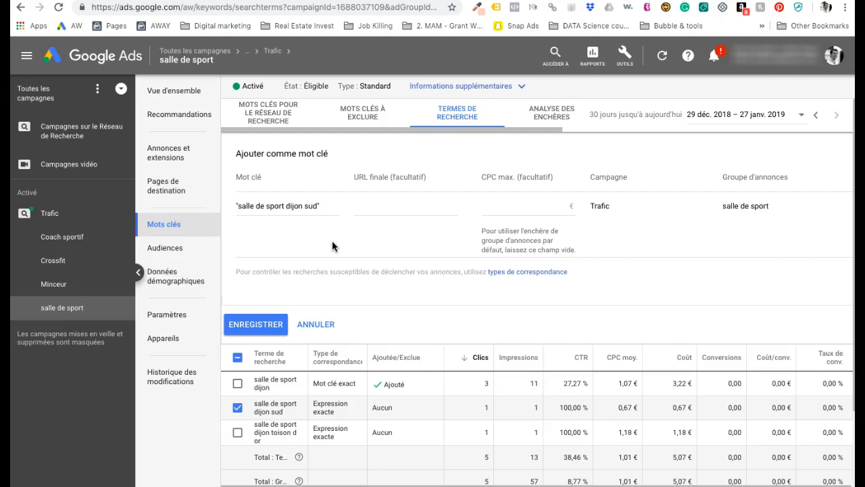
- Replace the keyword's quotation marks with square brackets, as [salle de sport dijon sud]
{"action": "left_click", "coordinate": [331, 206]}
{"action": "key", "text": "BackSpace"}
{"action": "left_click", "coordinate": [238, 206]}
{"action": "key", "text": "BackSpace"}
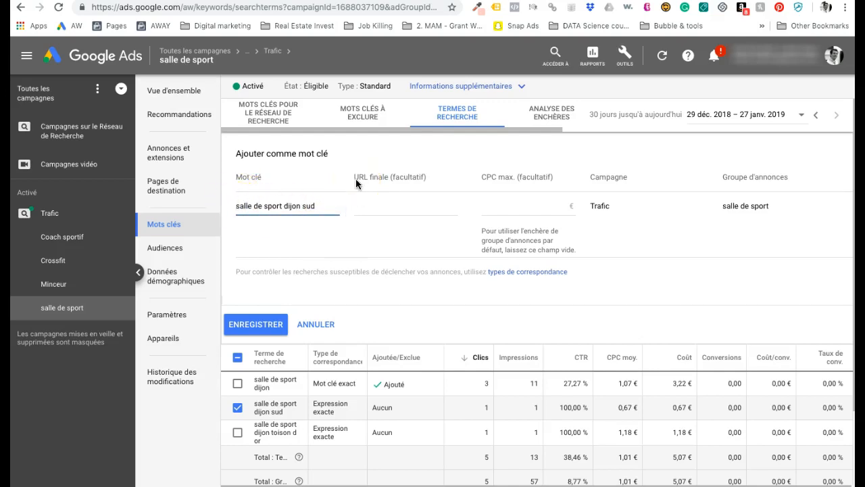
{"action": "left_click", "coordinate": [328, 207]}
{"action": "type", "text": "]"}
{"action": "left_click", "coordinate": [319, 234]}
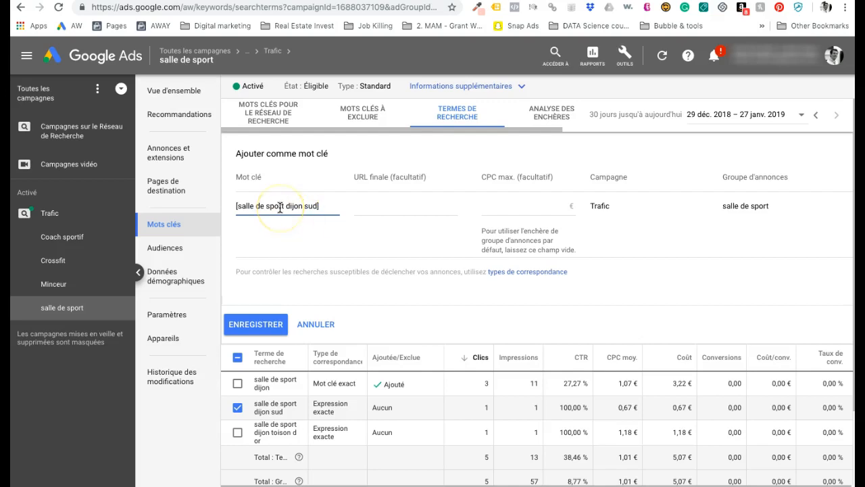
{"action": "left_click", "coordinate": [238, 206]}
{"action": "type", "text": "["}
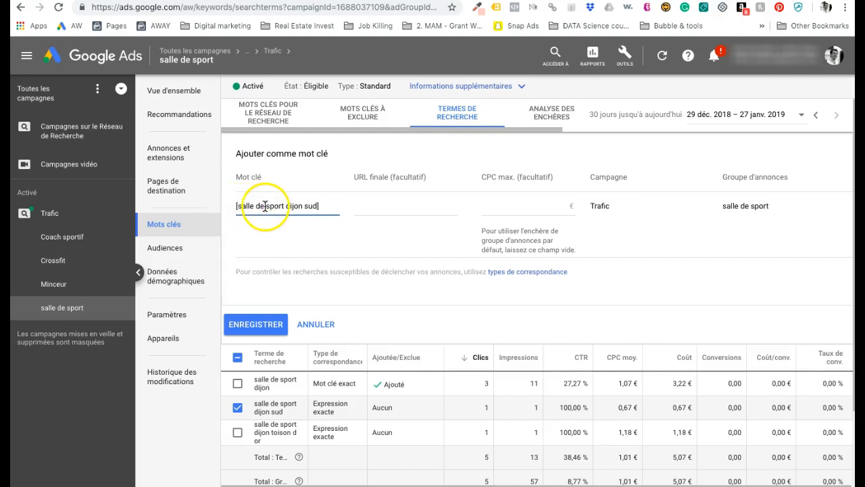
{"action": "left_click", "coordinate": [318, 206]}
{"action": "type", "text": "]"}
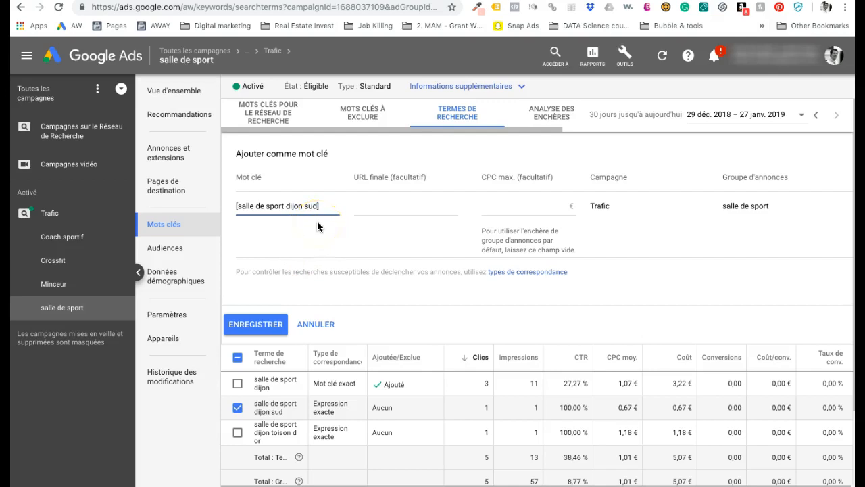
- Put the keyword in quotation marks as "salle de sport dijon sud" instead of brackets and save it to the ad group
{"action": "type", "text": "\""}
{"action": "left_click", "coordinate": [238, 204]}
{"action": "key", "text": "BackSpace"}
{"action": "type", "text": "\""}
{"action": "left_click", "coordinate": [329, 238]}
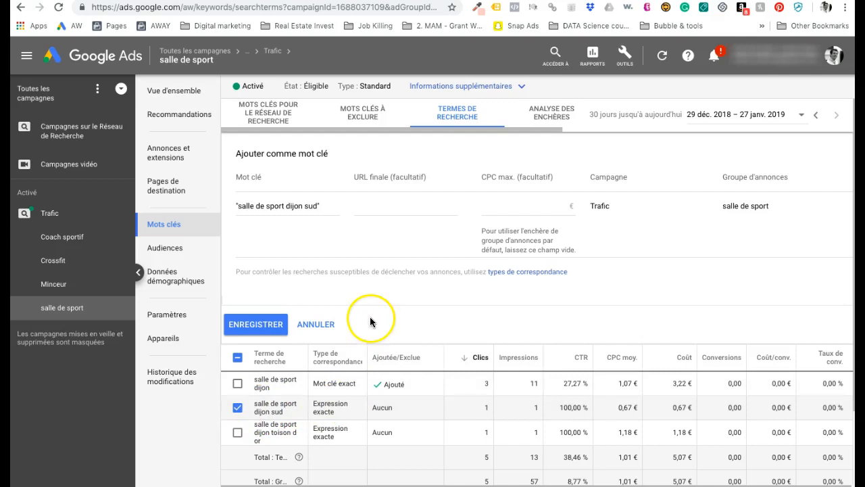
{"action": "left_click", "coordinate": [264, 326]}
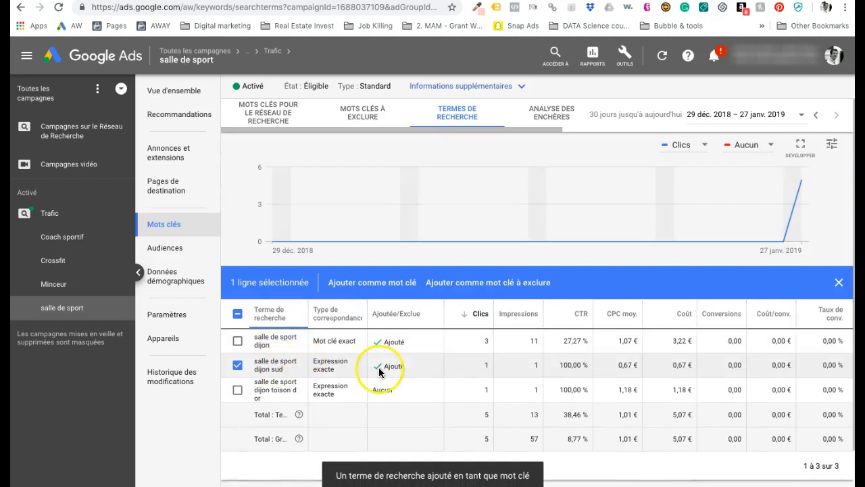
- Return to the ad group's Search Network keywords and examine the status details of "salle de sport dijon sud"
{"action": "left_click", "coordinate": [64, 308]}
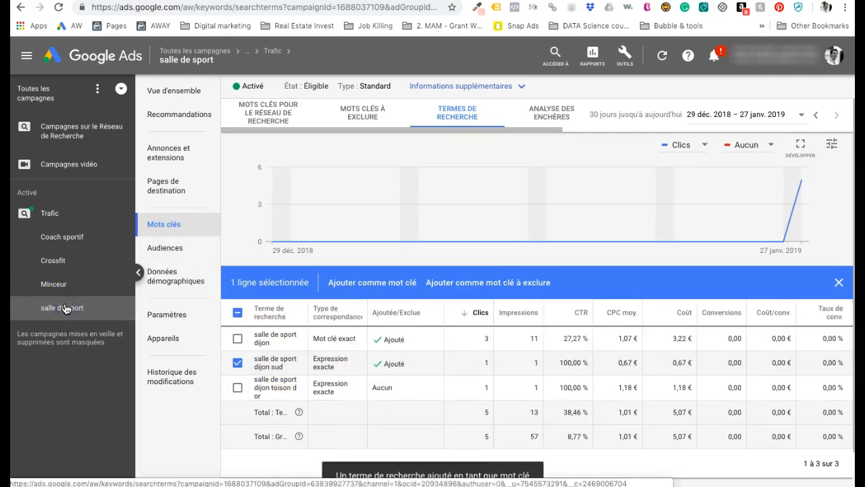
{"action": "left_click", "coordinate": [176, 225]}
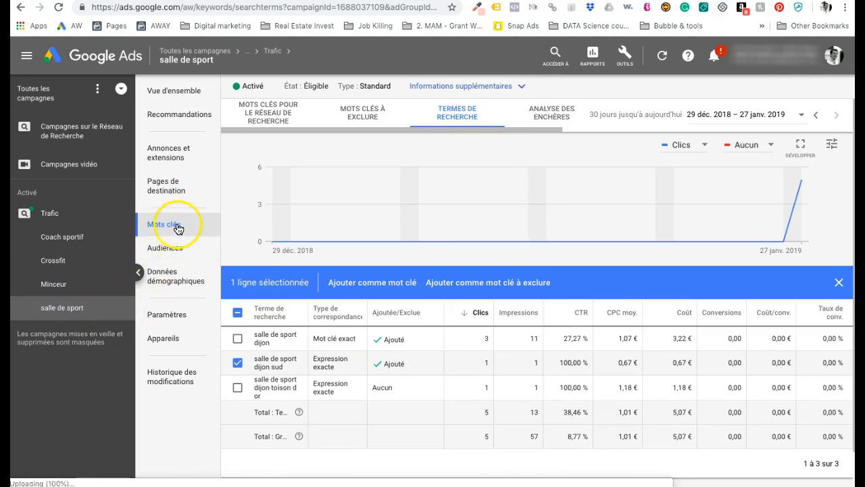
{"action": "left_click", "coordinate": [261, 120]}
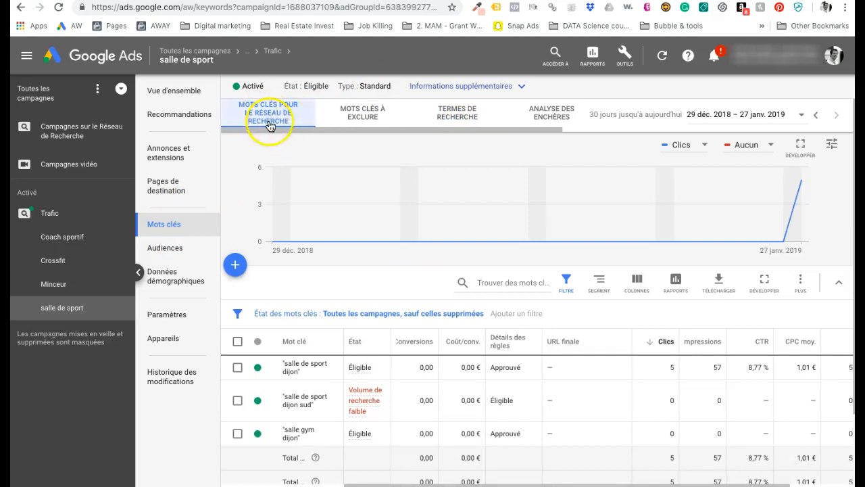
{"action": "scroll", "coordinate": [321, 413], "scroll_direction": "down", "scroll_amount": 1}
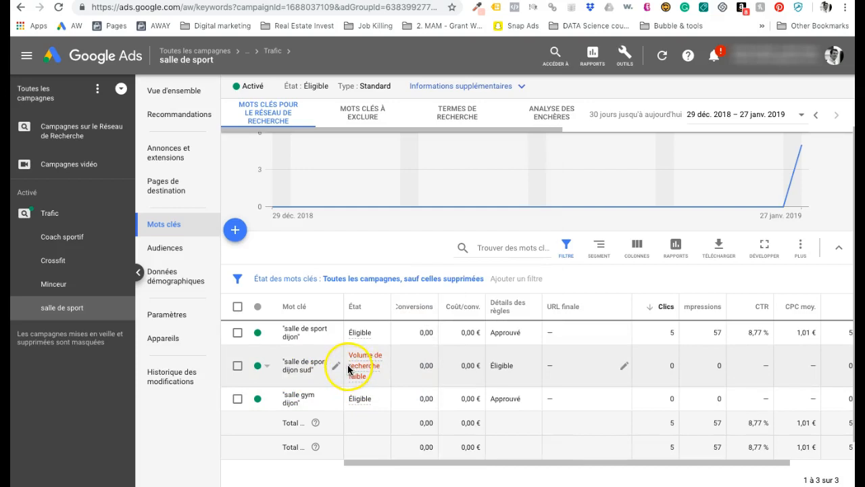
{"action": "mouse_move", "coordinate": [349, 367]}
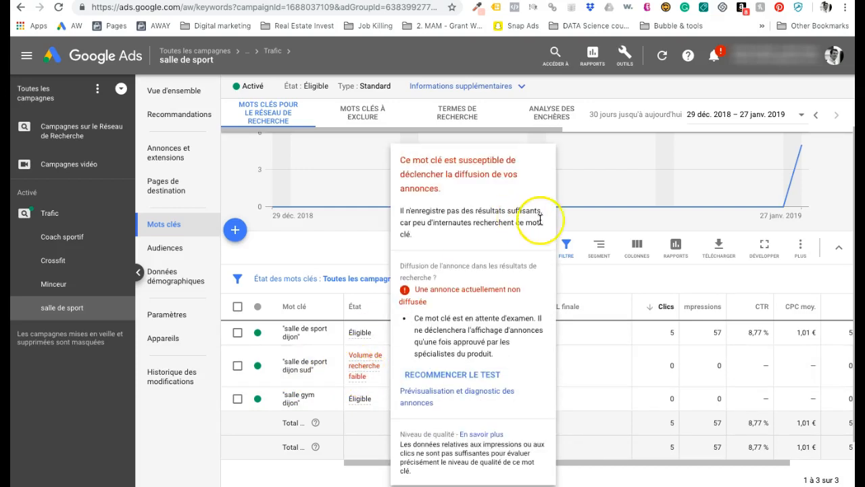
{"action": "left_click", "coordinate": [616, 274]}
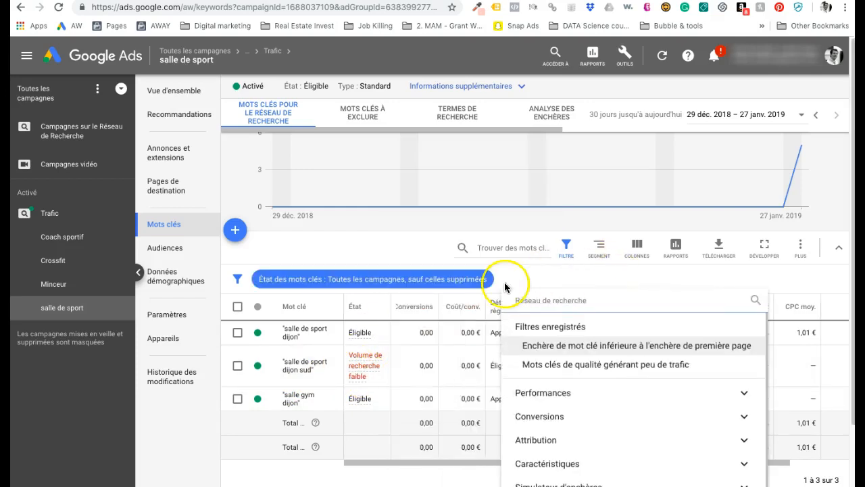
{"action": "left_click", "coordinate": [456, 205]}
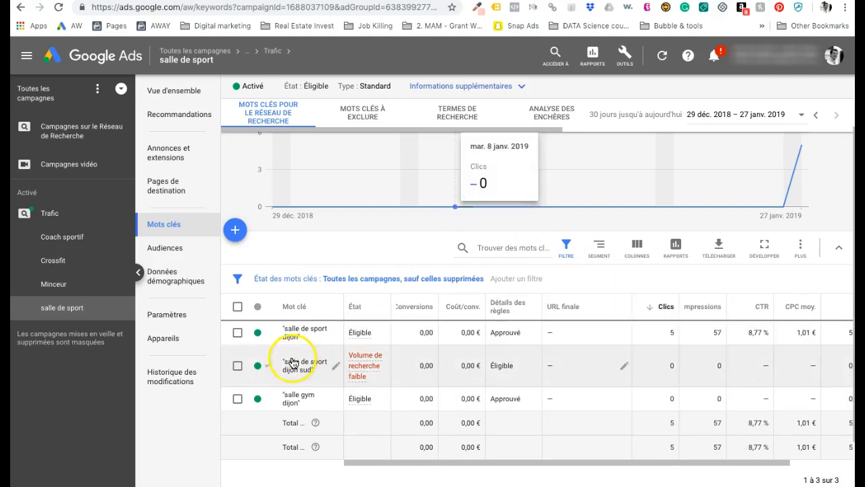